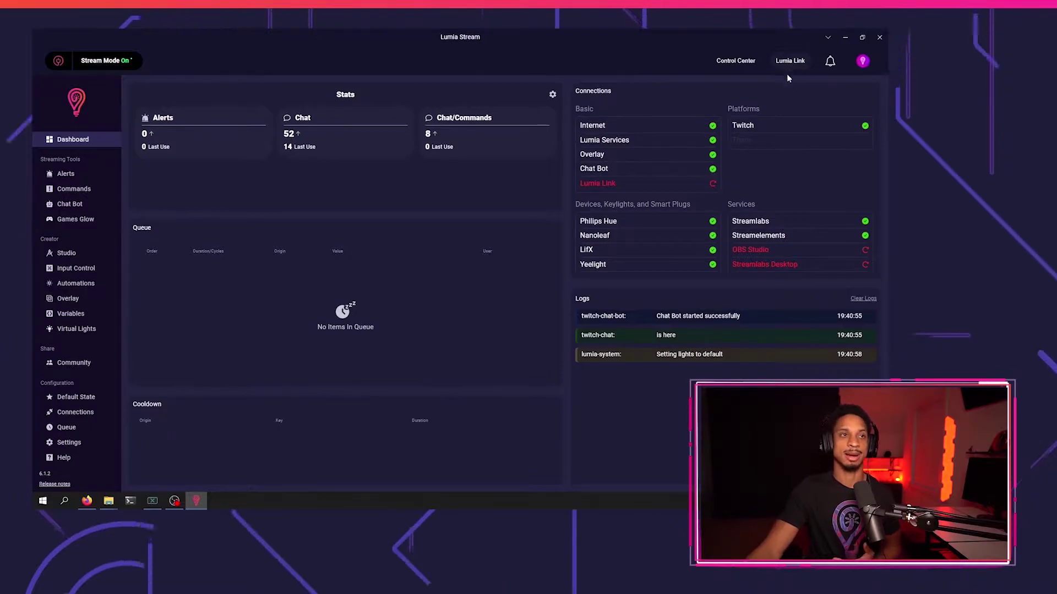
# Show the Lumia Stream Link panel with its QR code, host, port and connection link
pyautogui.click(807, 61)
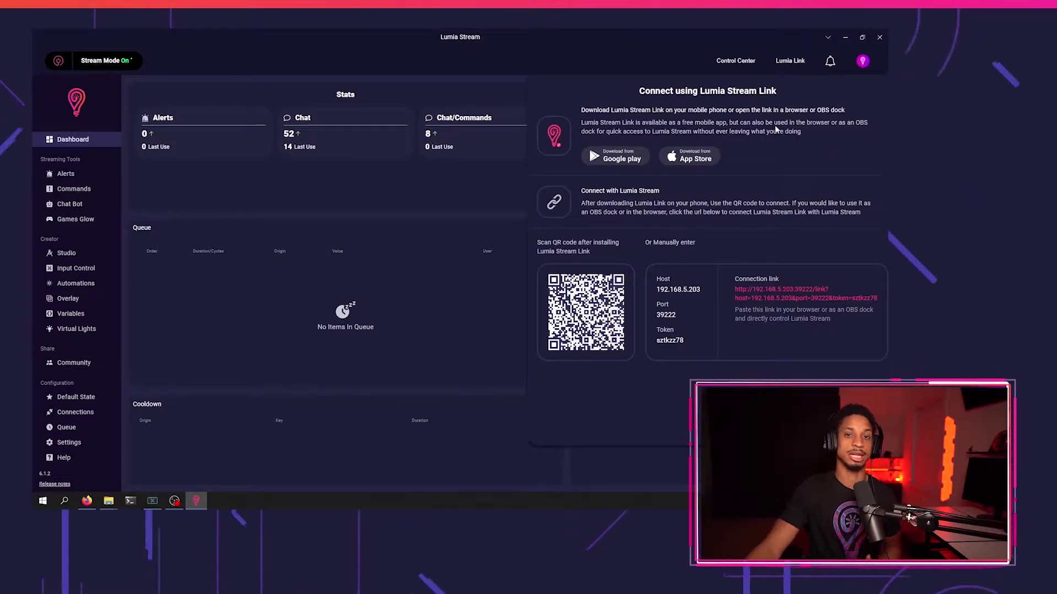
# Open the Lumia Stream Link Google Play and App Store pages in Firefox, returning to Lumia Stream
pyautogui.click(620, 160)
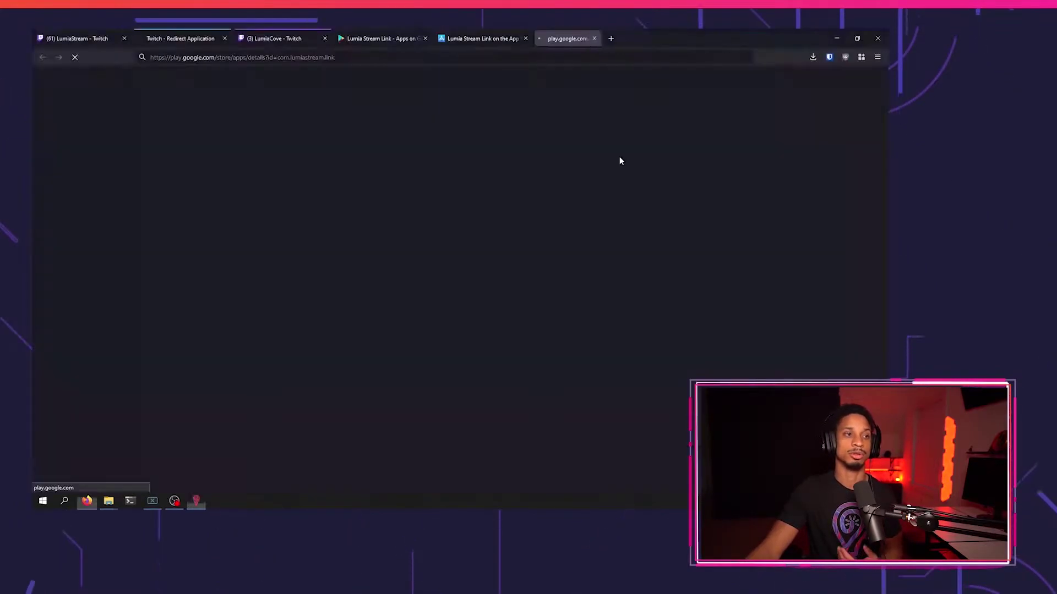
pyautogui.click(197, 503)
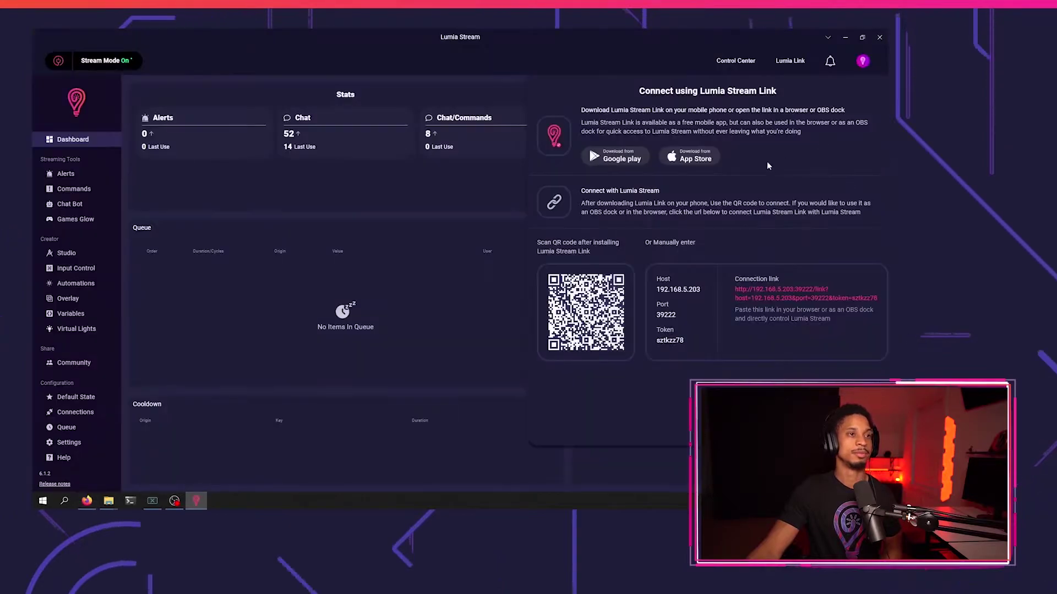
pyautogui.click(689, 158)
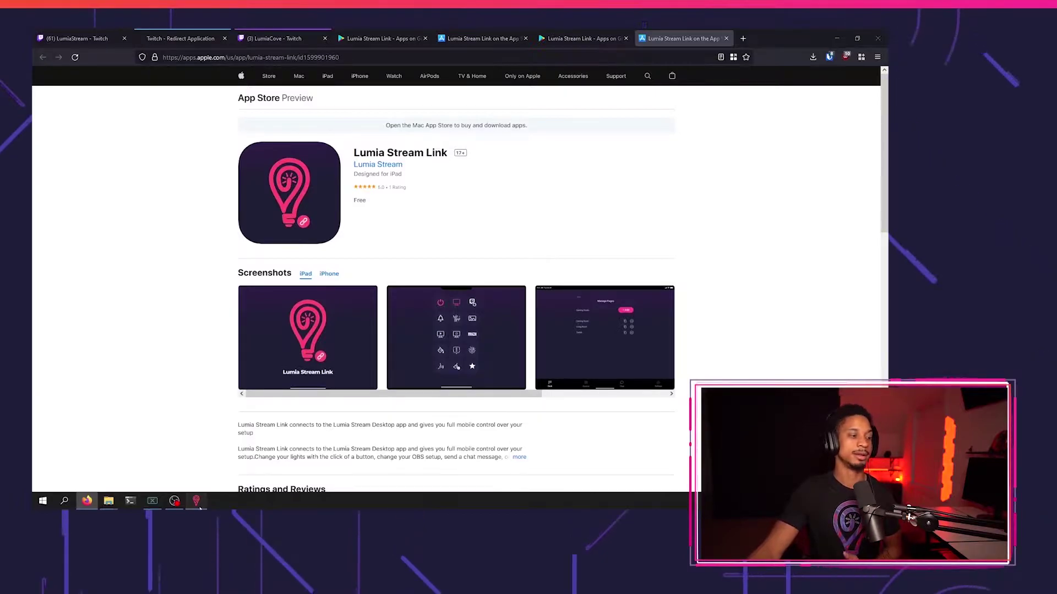
pyautogui.click(196, 501)
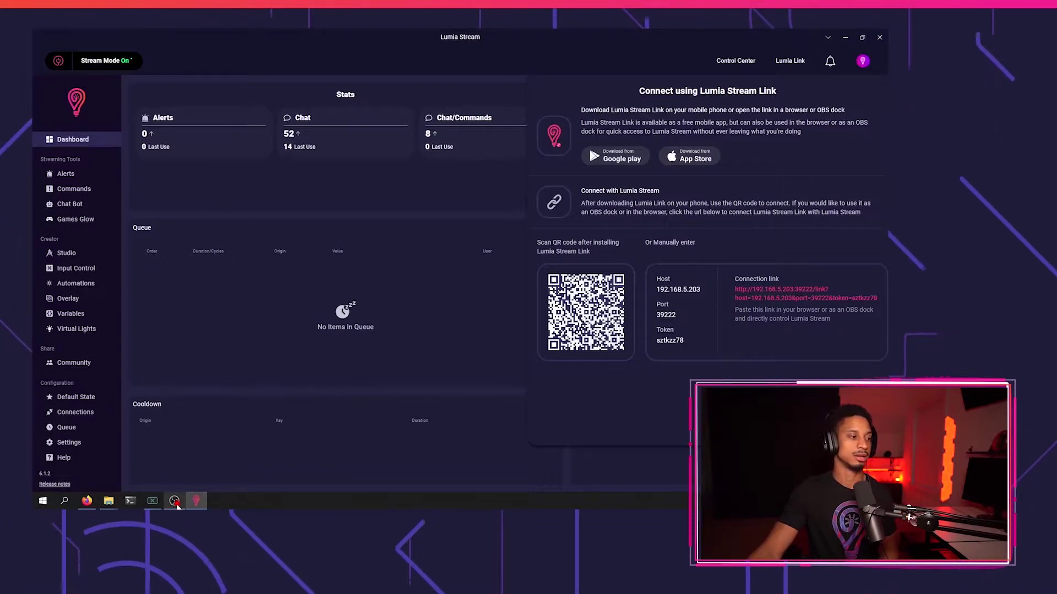
# Add an OBS custom browser dock named 'Lumia Link' with the pasted connection link as URL
pyautogui.click(175, 501)
pyautogui.click(305, 104)
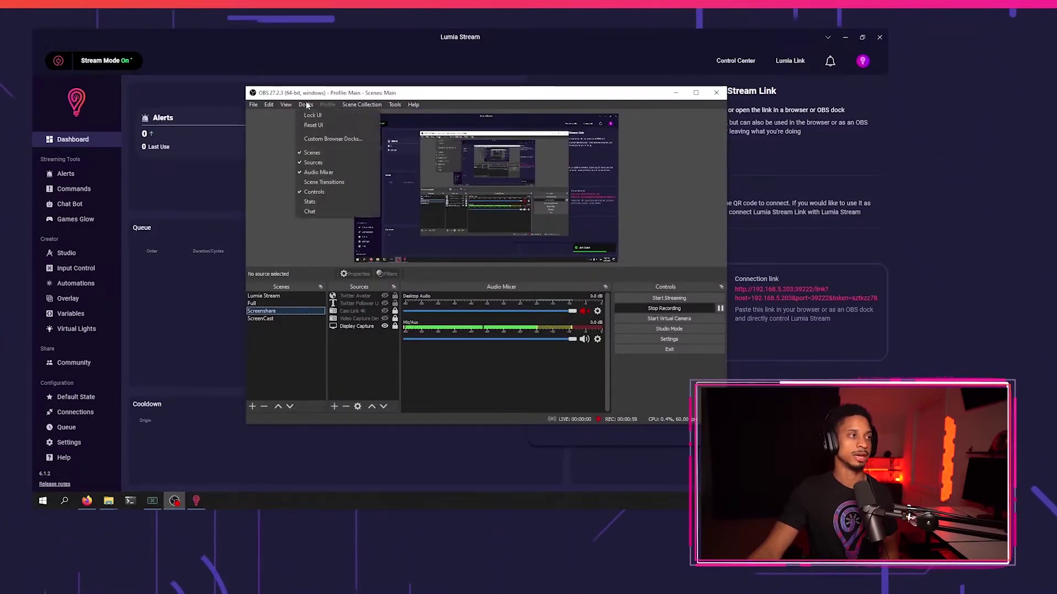
pyautogui.click(306, 104)
pyautogui.click(306, 104)
pyautogui.click(330, 138)
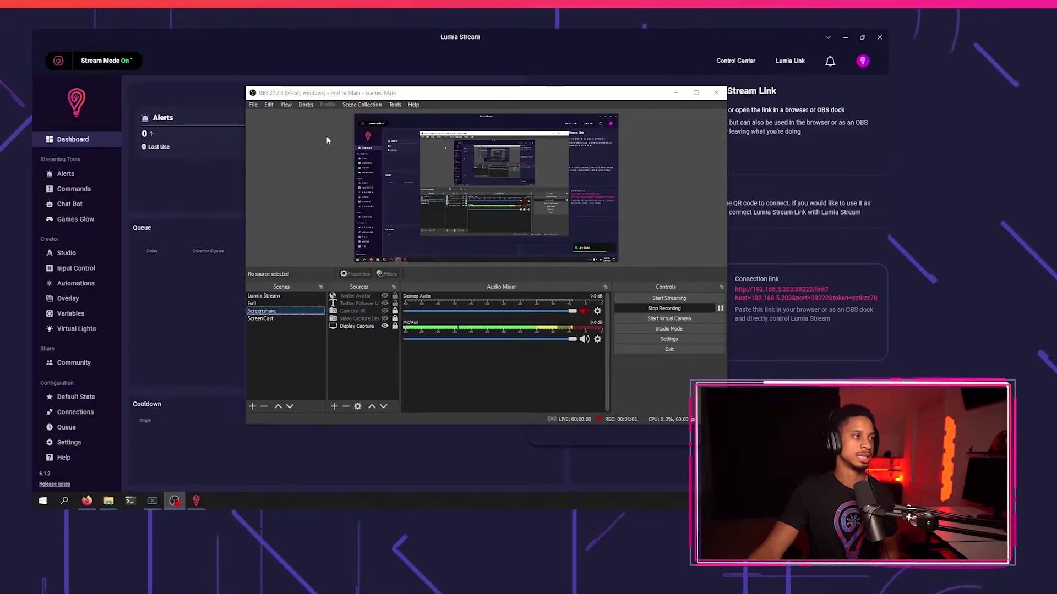
pyautogui.write('Lum')
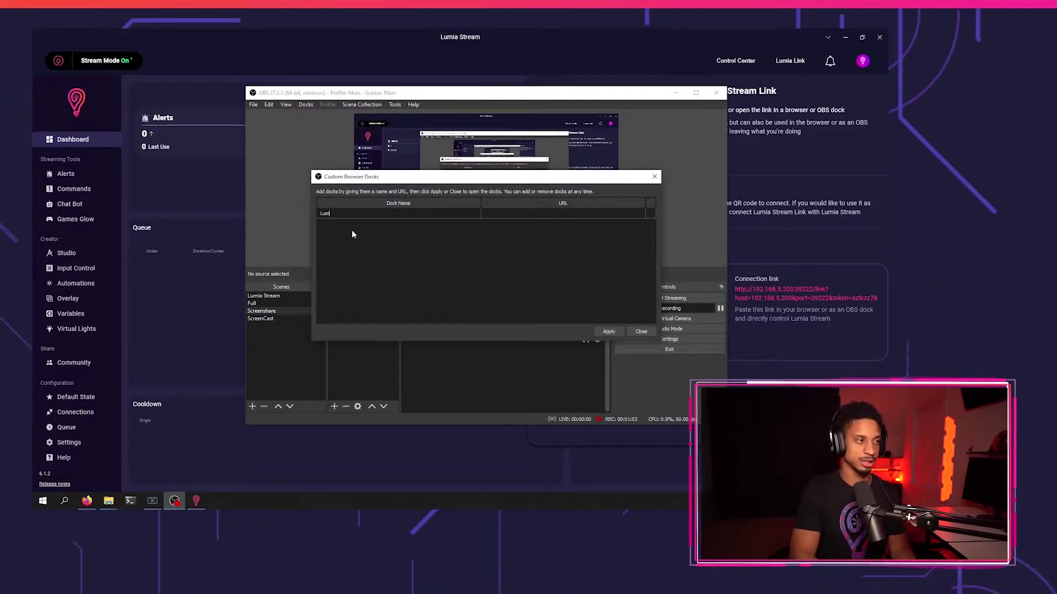
pyautogui.write('ia Lin')
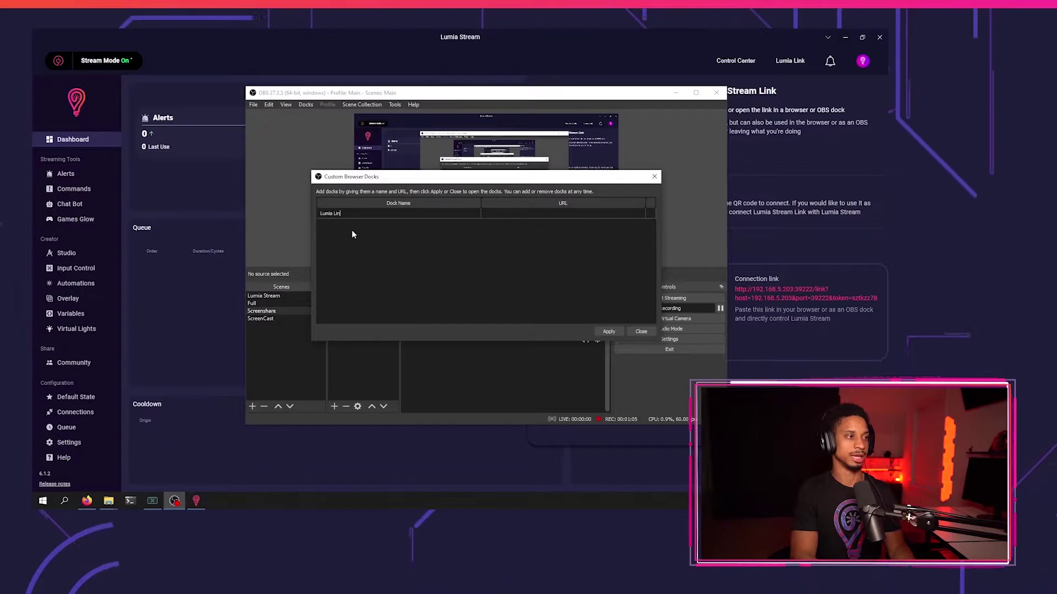
pyautogui.write('k')
pyautogui.press('Tab')
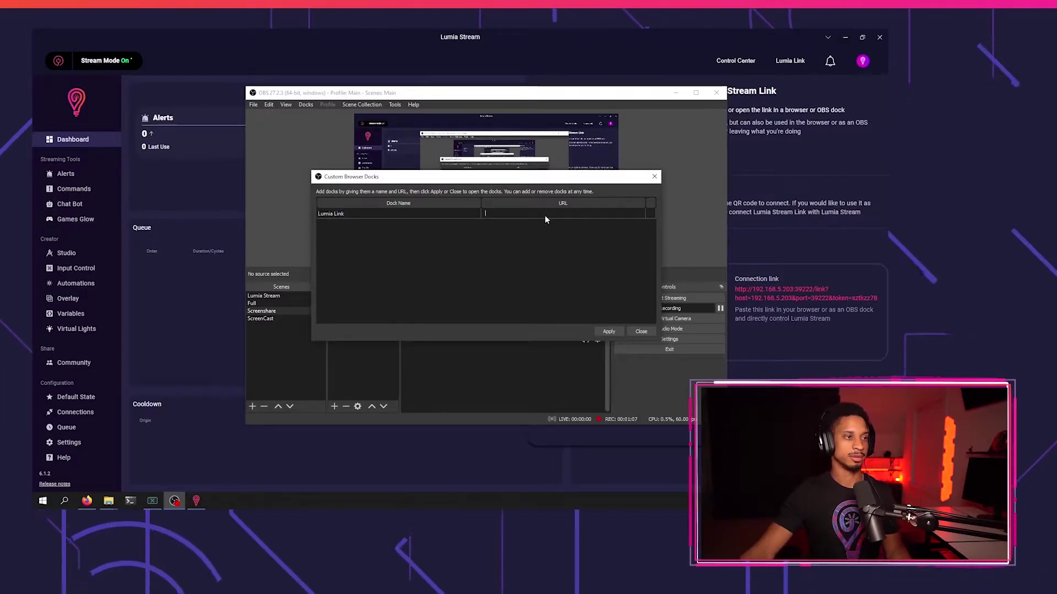
pyautogui.hotkey('ctrl', 'v')
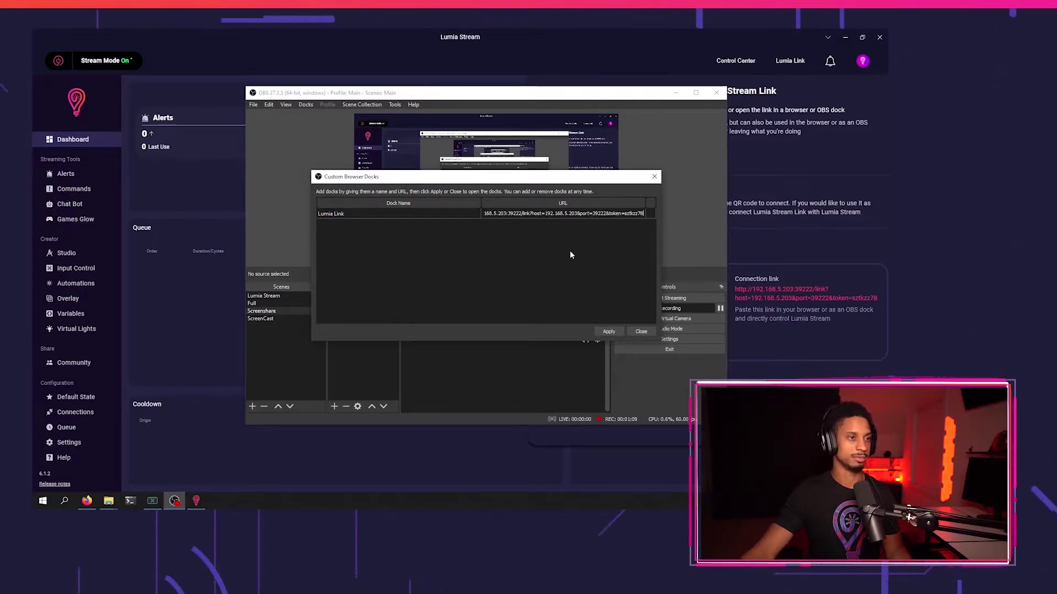
pyautogui.click(609, 330)
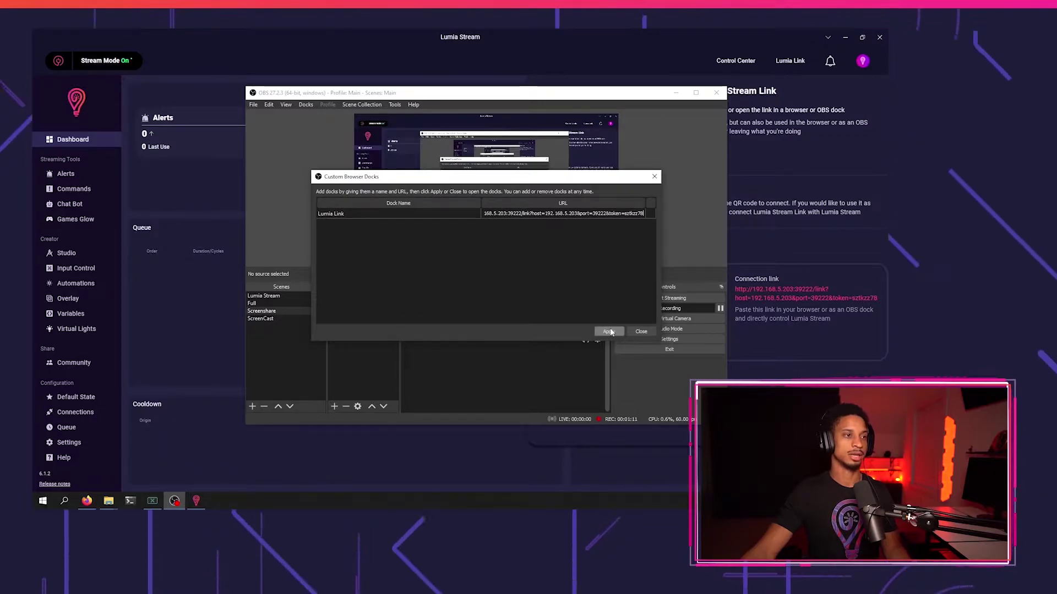
# Create a 'Blue' button in an empty My Page slot running the Chat Command 'blue'
pyautogui.moveTo(502, 120); pyautogui.dragTo(738, 99)
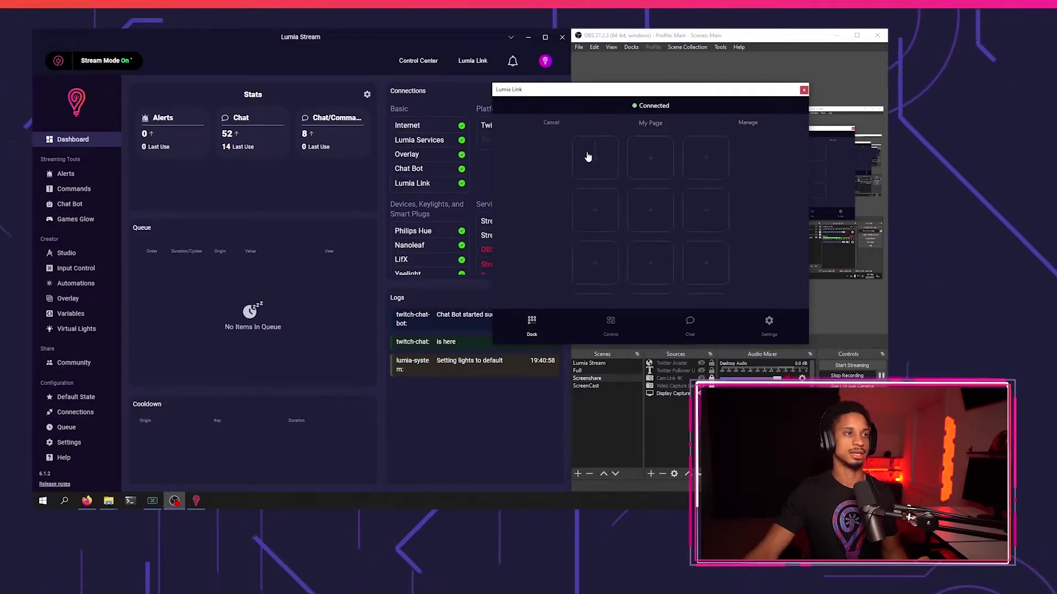
pyautogui.click(585, 154)
pyautogui.click(586, 204)
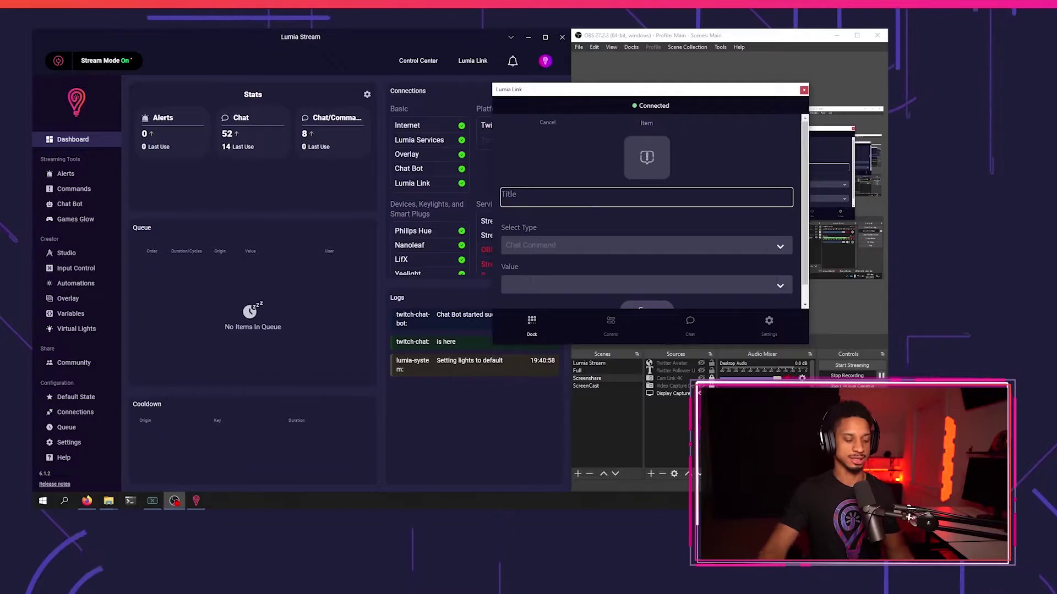
pyautogui.write('Blue')
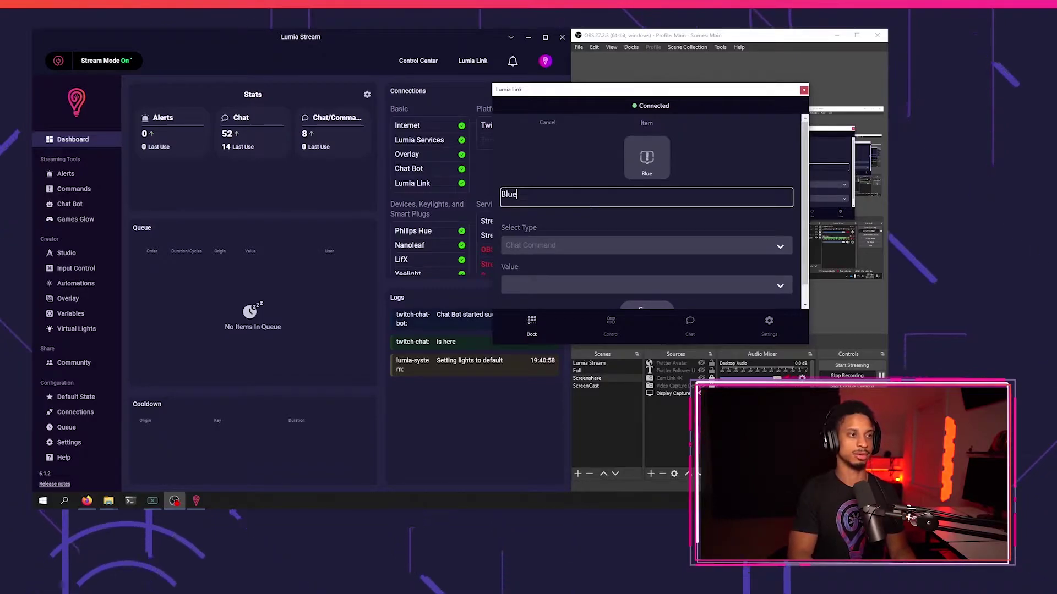
pyautogui.click(644, 245)
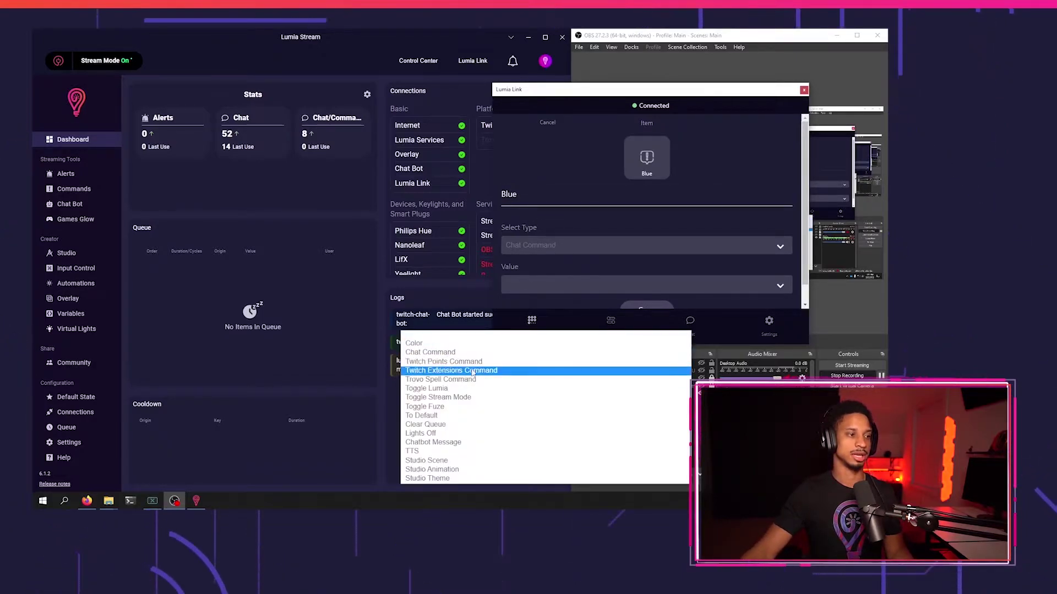
pyautogui.click(472, 353)
pyautogui.click(550, 285)
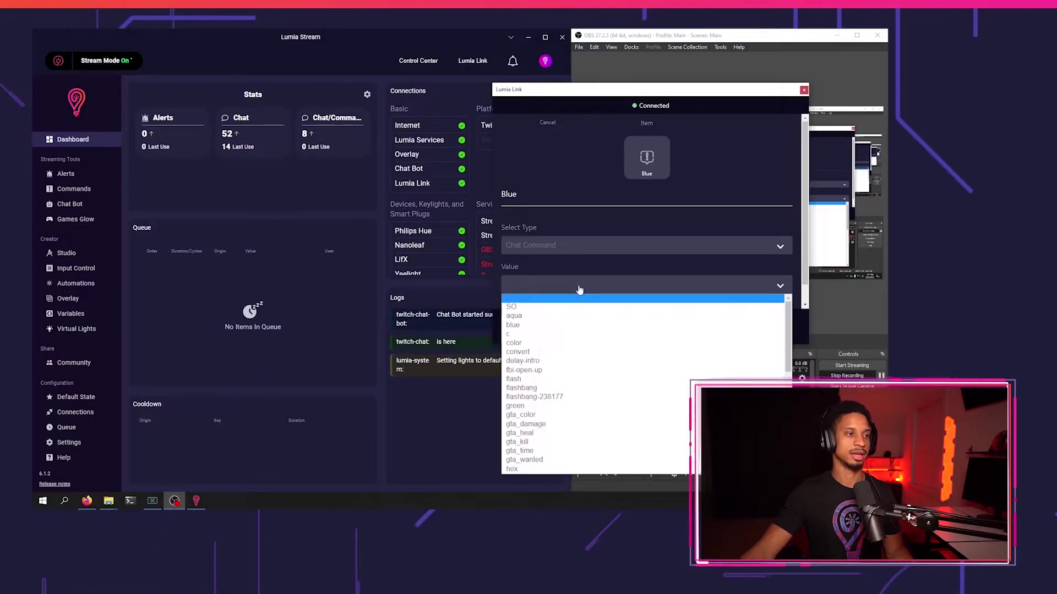
pyautogui.click(549, 327)
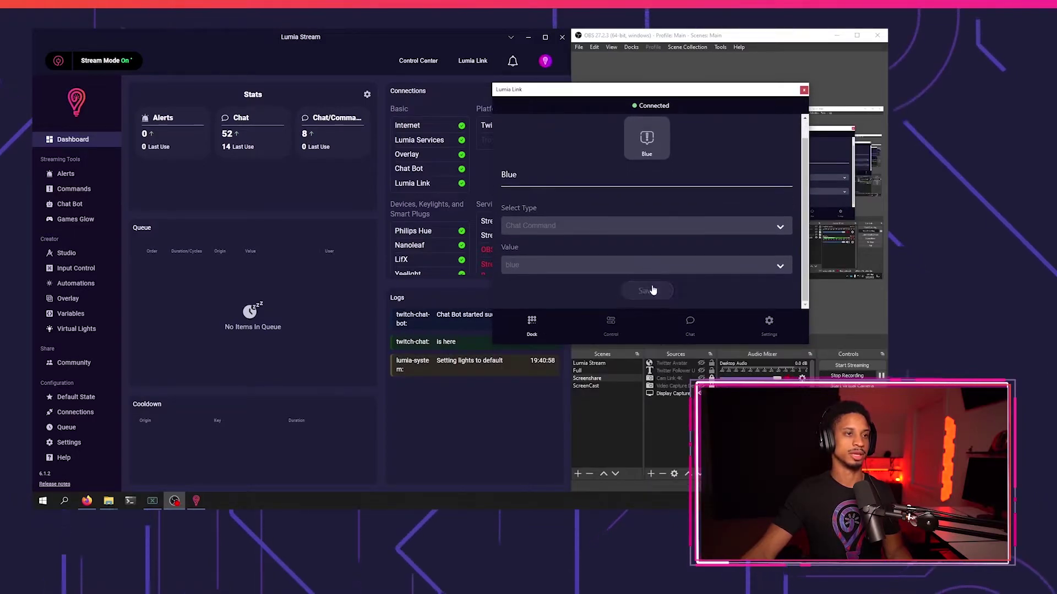
pyautogui.click(650, 286)
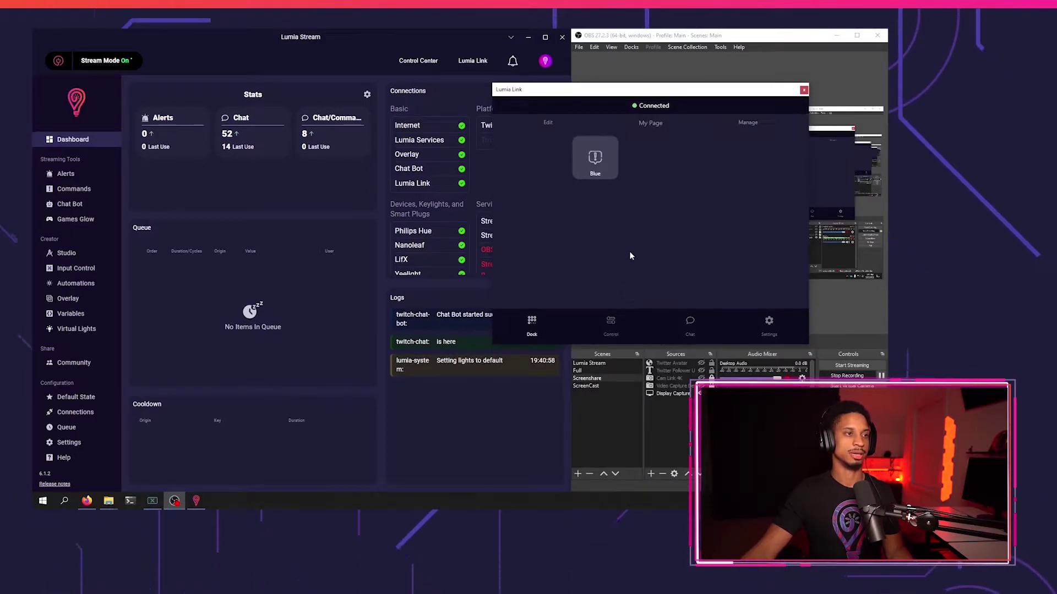
pyautogui.click(591, 177)
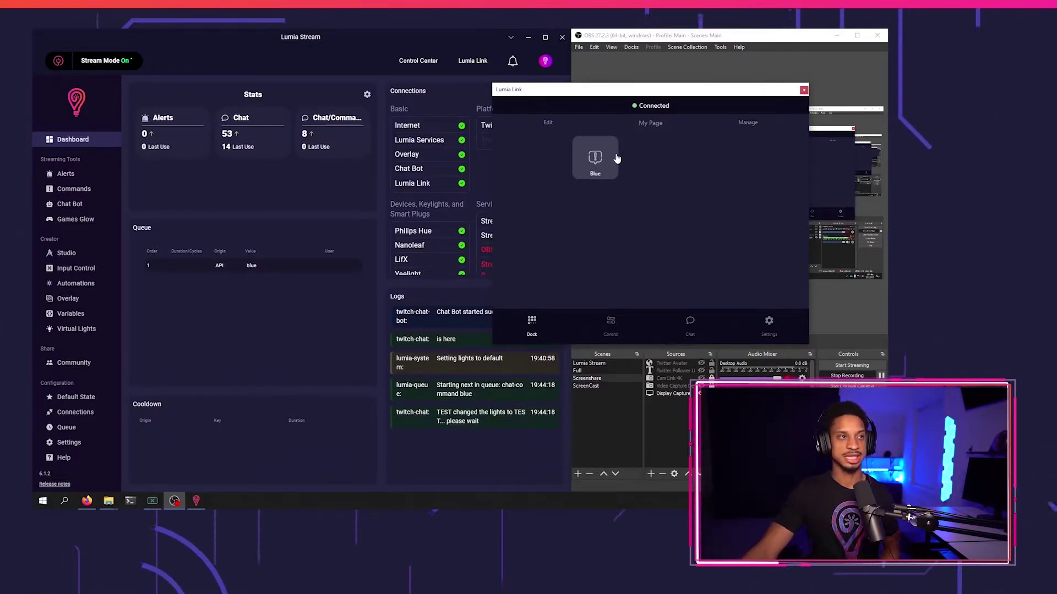
pyautogui.moveTo(702, 95)
pyautogui.mouseDown()
pyautogui.moveTo(694, 100)
pyautogui.moveTo(739, 189)
pyautogui.moveTo(717, 117)
pyautogui.moveTo(697, 94)
pyautogui.mouseUp()
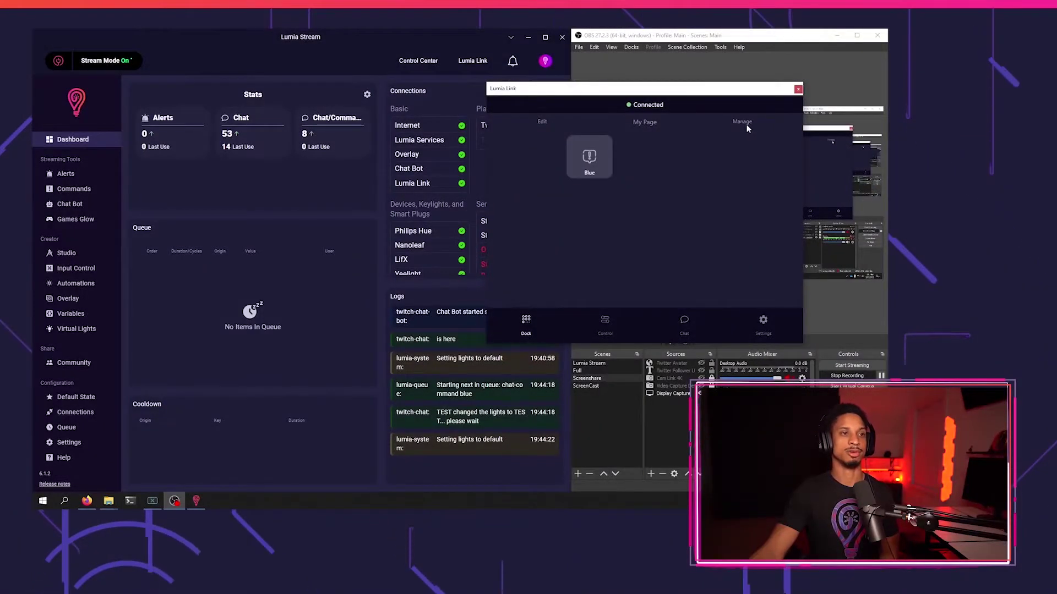
# Create a new deck page named 'Secondary' through the page manager
pyautogui.click(748, 128)
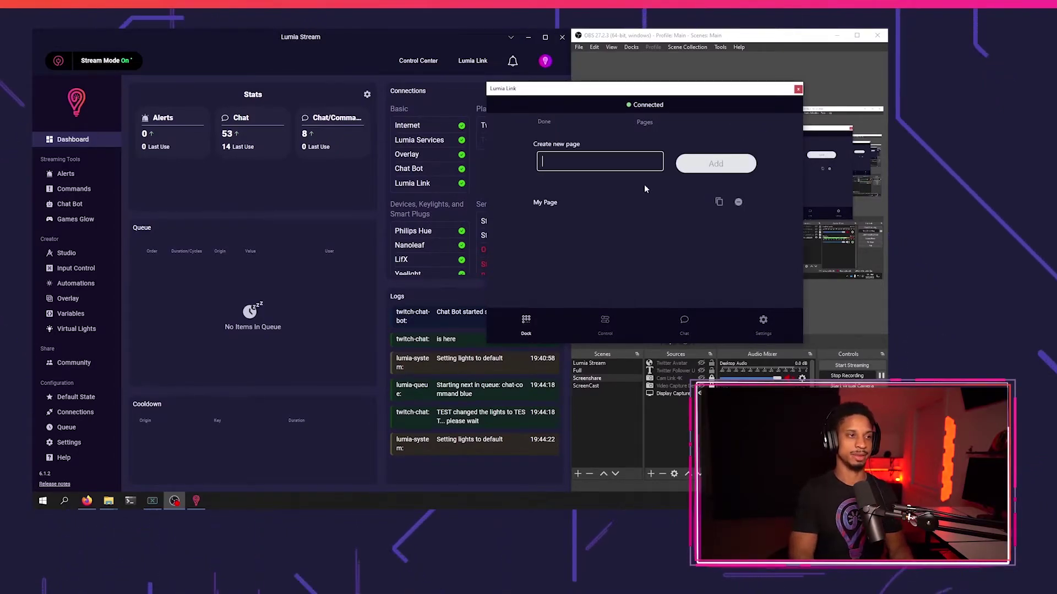
pyautogui.write('Secondary')
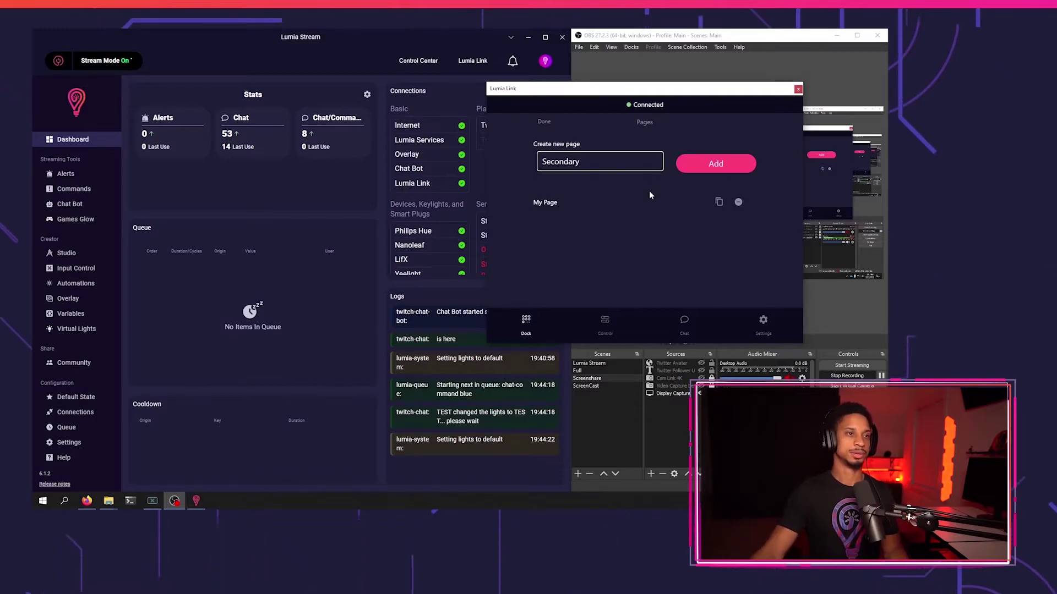
pyautogui.press('Return')
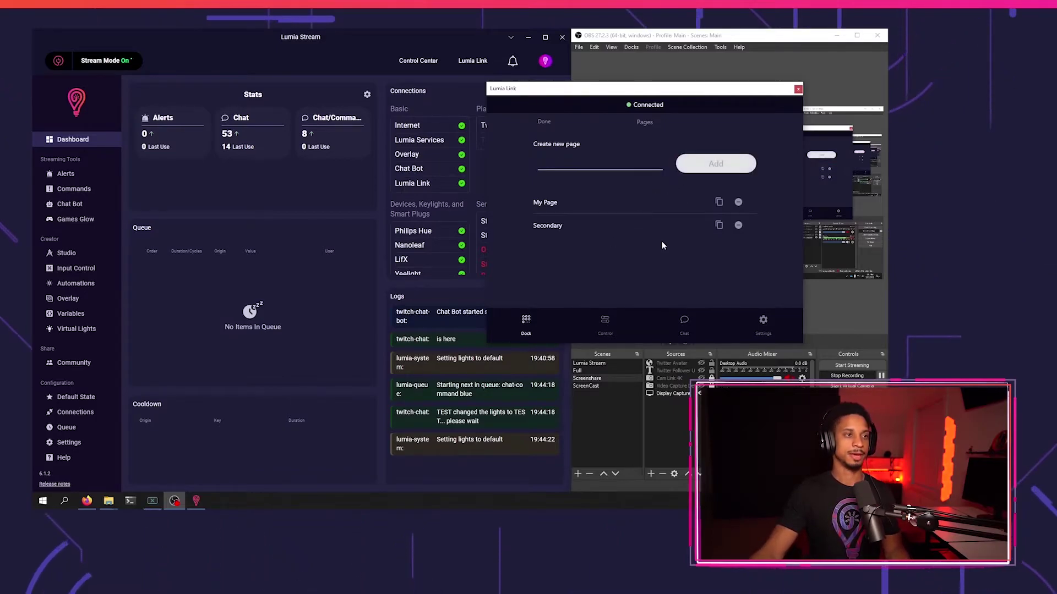
pyautogui.click(542, 121)
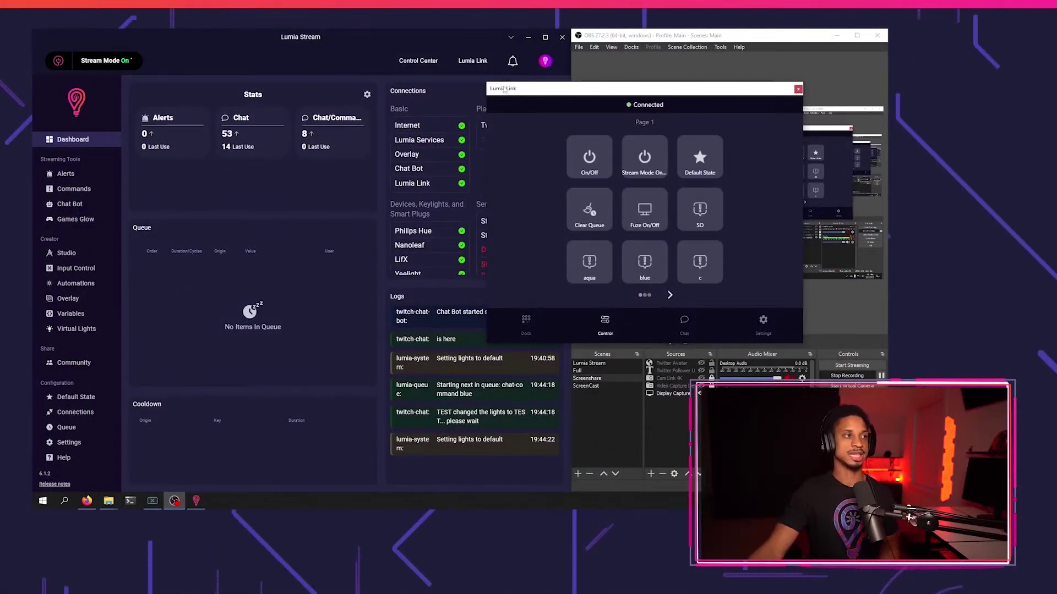
# Show Lumia Stream's Control Center Shortcuts command list beside the Lumia Link dock
pyautogui.moveTo(550, 88); pyautogui.dragTo(610, 91)
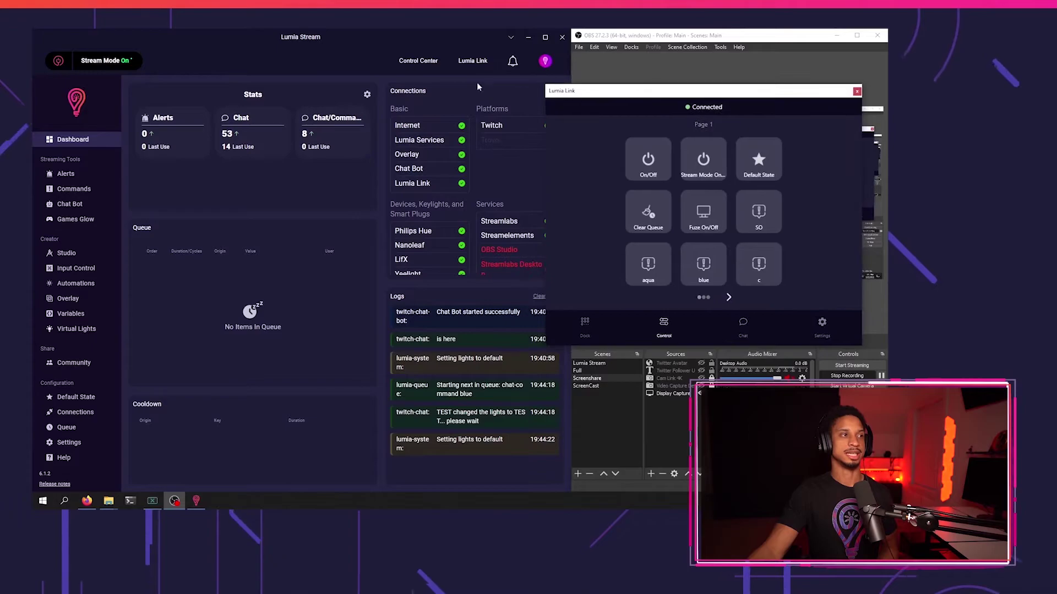
pyautogui.click(416, 65)
pyautogui.click(424, 90)
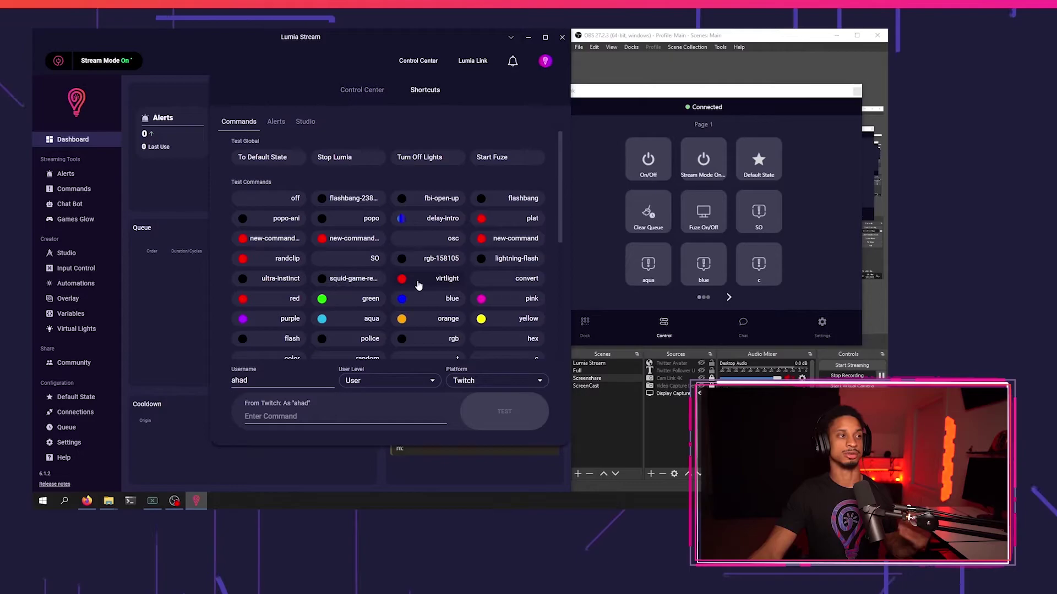
# Page through the dock's control commands to Page 3
pyautogui.click(827, 223)
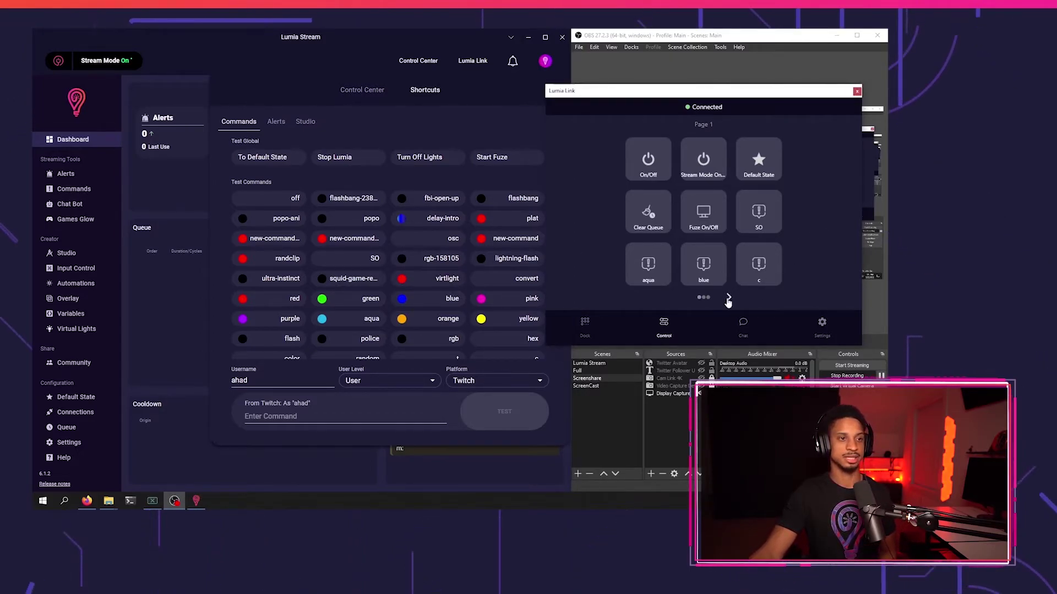
pyautogui.click(728, 300)
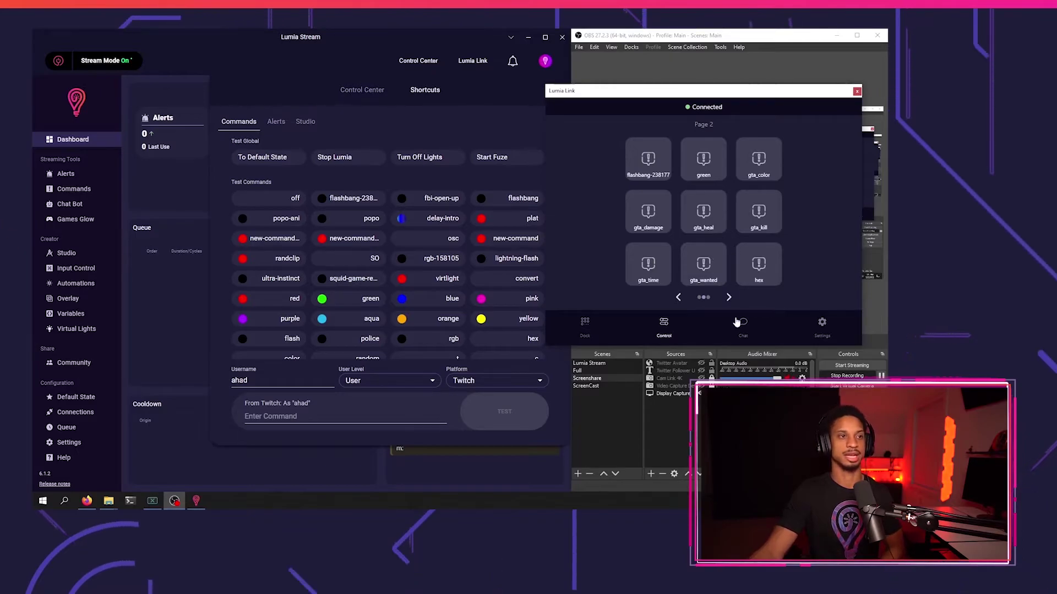
pyautogui.click(729, 297)
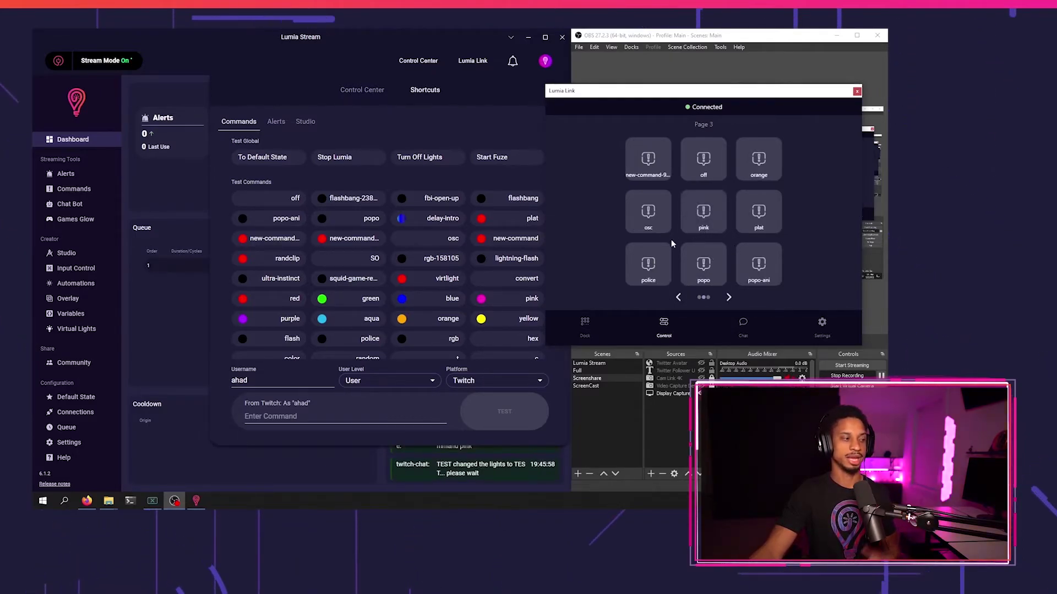
# Send the message 'hey there' from the dock's Chat view
pyautogui.click(743, 325)
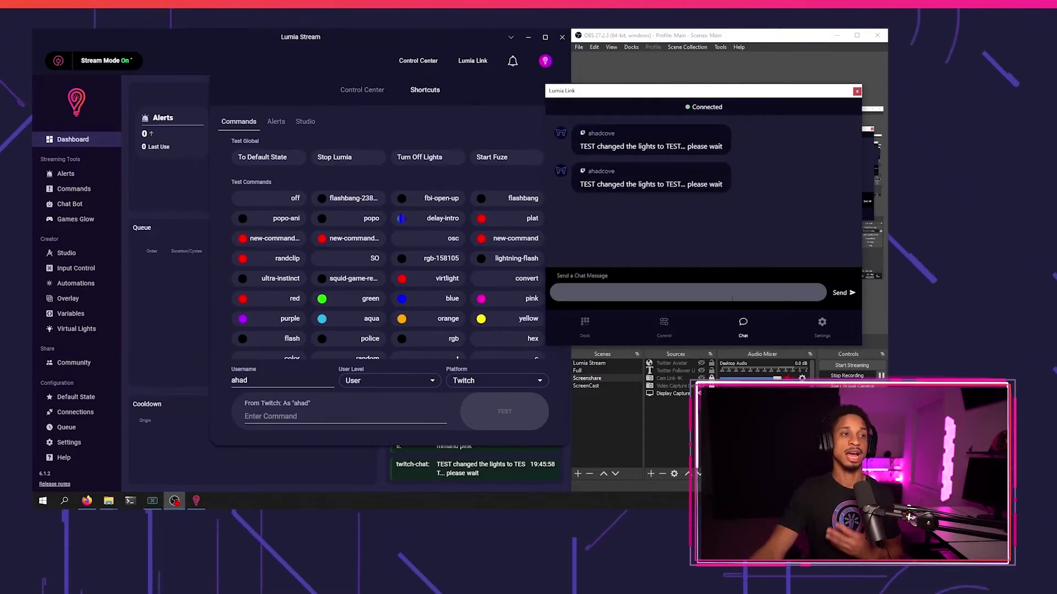
pyautogui.click(731, 294)
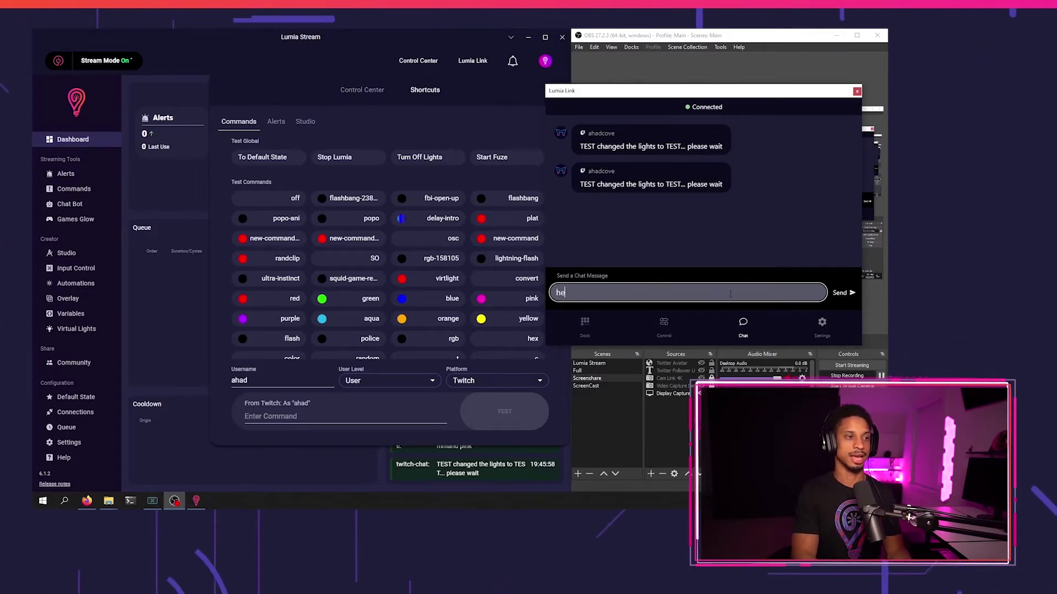
pyautogui.write('hey there')
pyautogui.press('Return')
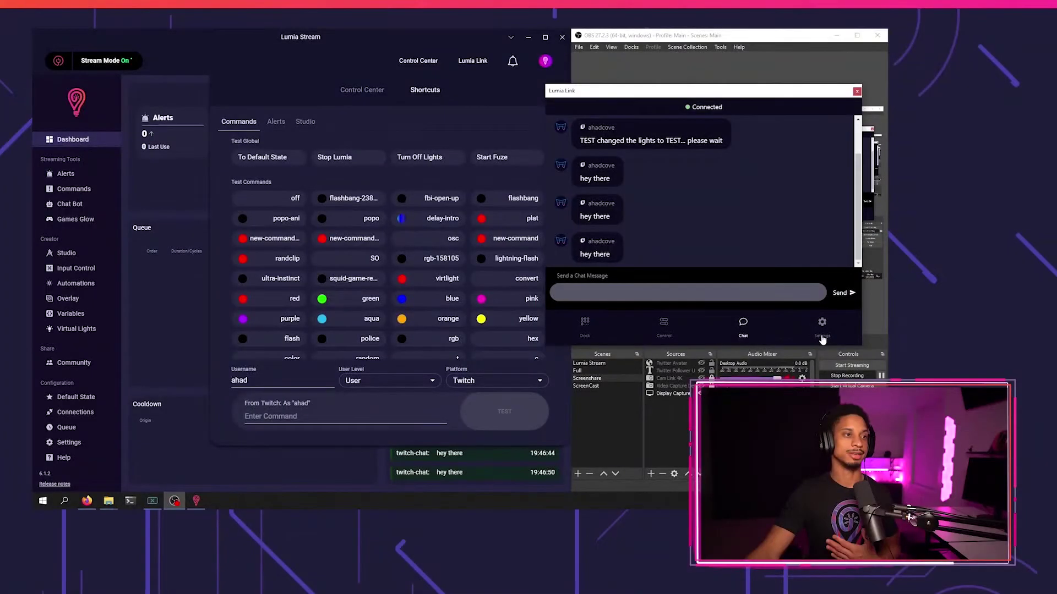
# Turn off Show avatars in chat, check the chat view, and scroll settings down to Status
pyautogui.click(823, 325)
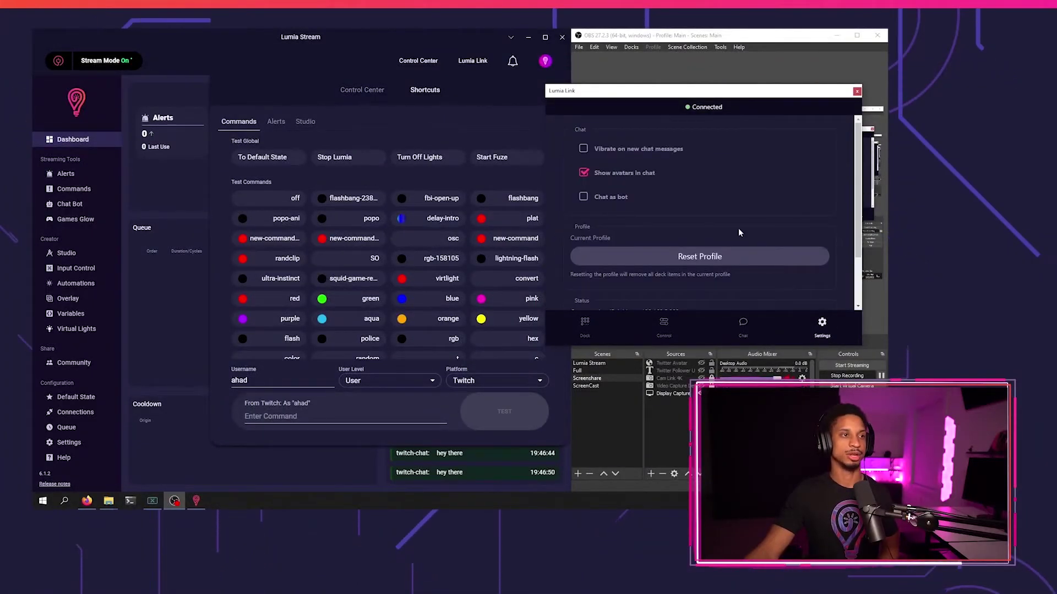
pyautogui.click(584, 172)
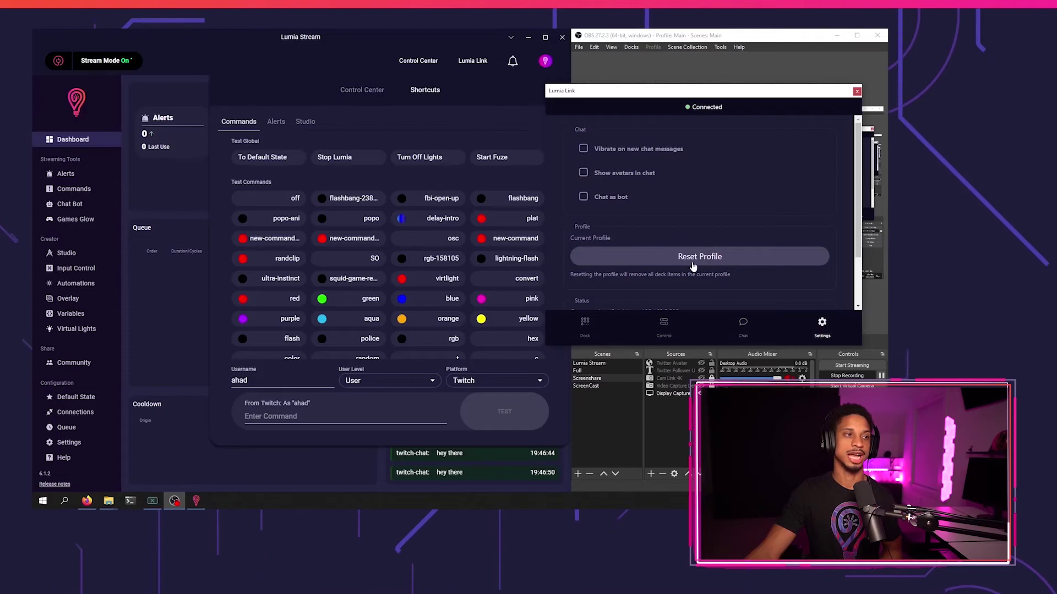
pyautogui.click(741, 324)
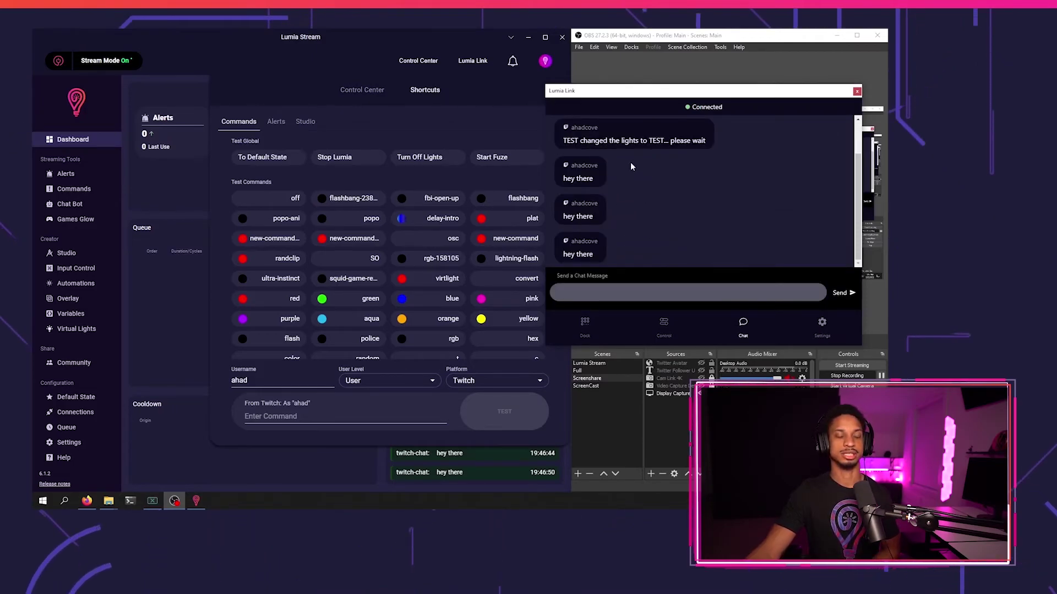
pyautogui.click(822, 322)
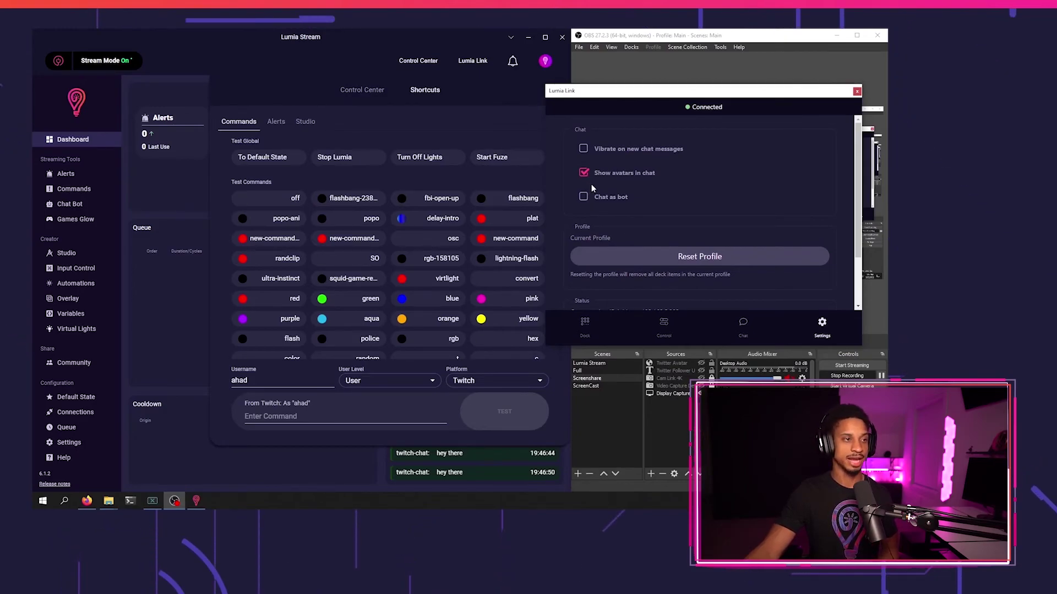
pyautogui.scroll(-2, 650, 206)
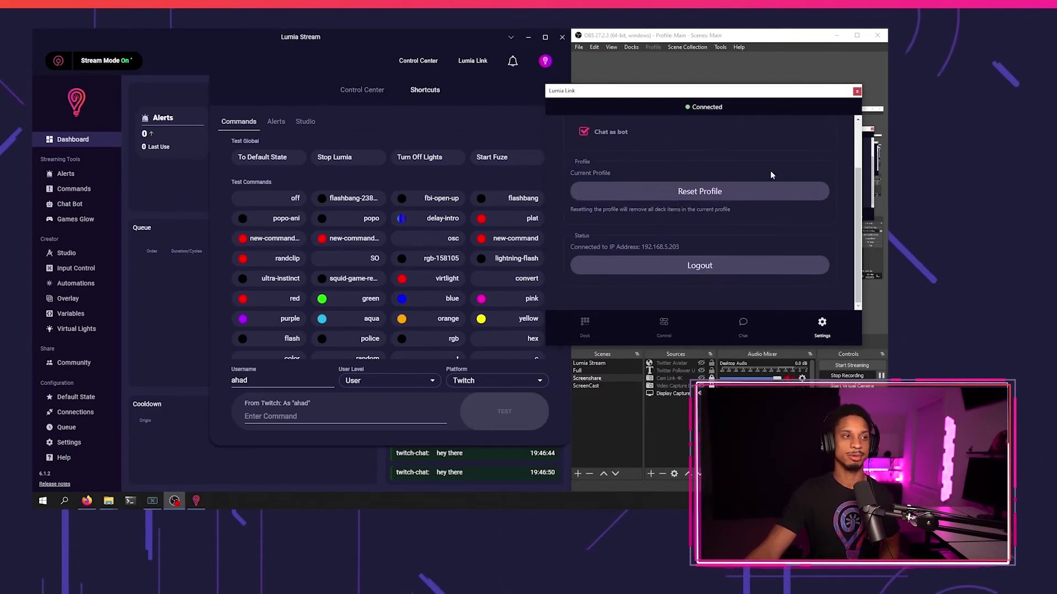